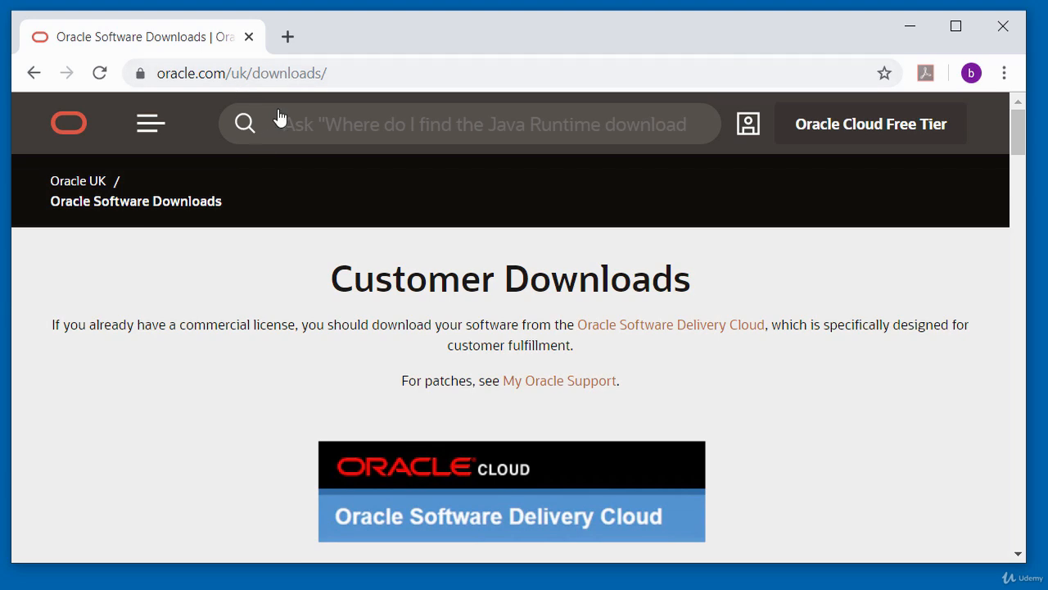
Step: Open the Database 18c Express Edition download page from the Database section of Oracle's software downloads
left_click_drag(1017, 132, 1018, 206)
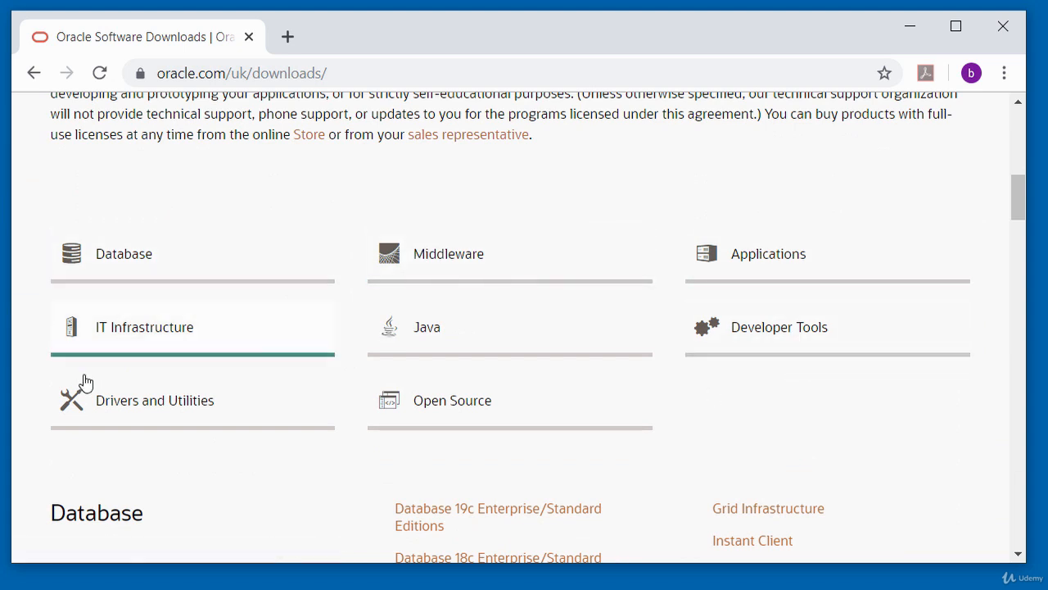
scroll(121, 385, "down", 1)
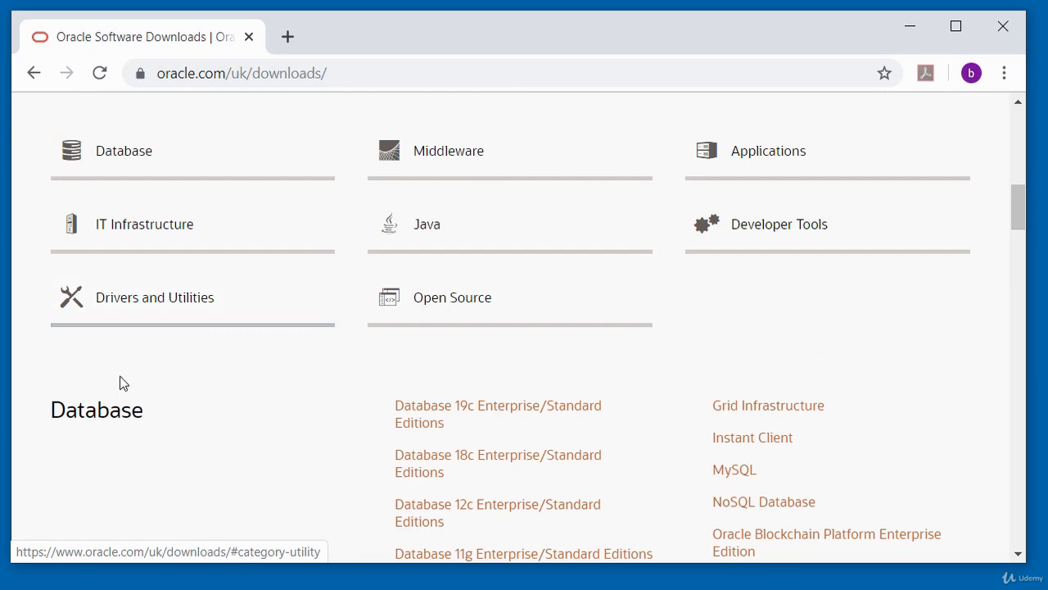
scroll(120, 382, "down", 2)
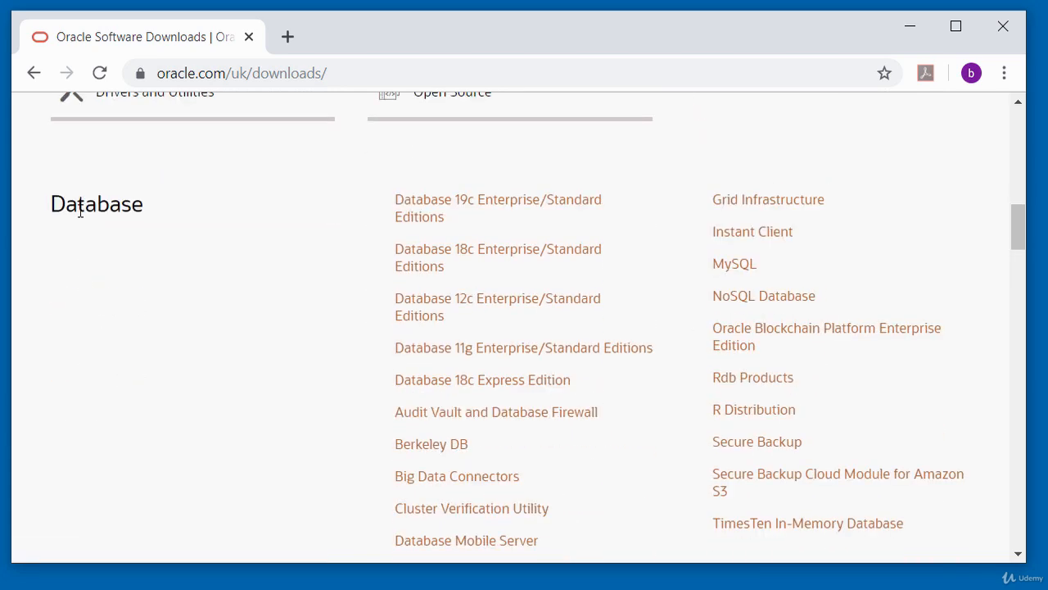
scroll(79, 213, "down", 1)
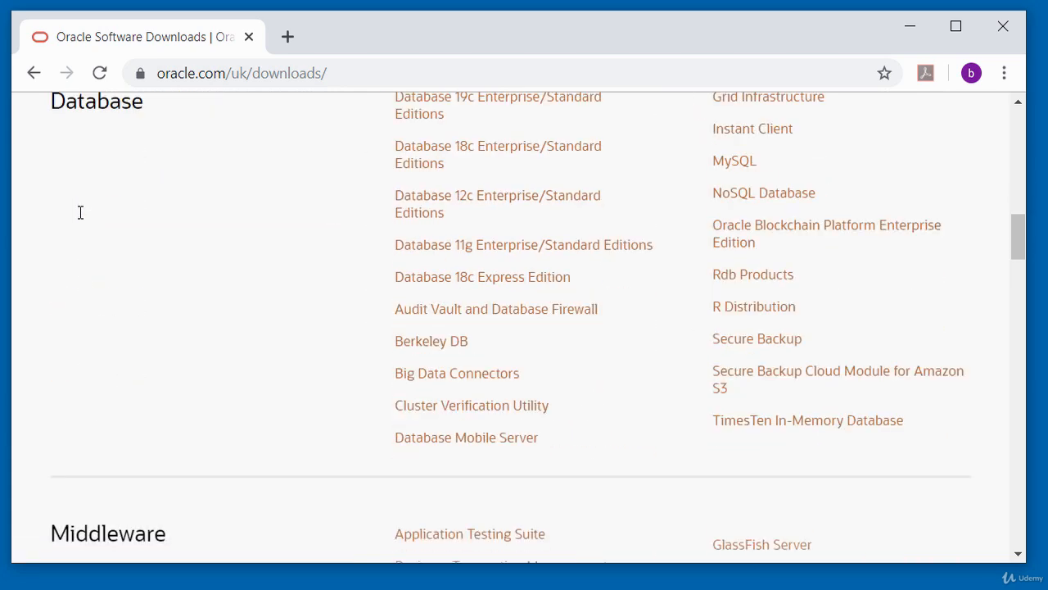
scroll(79, 212, "up", 1)
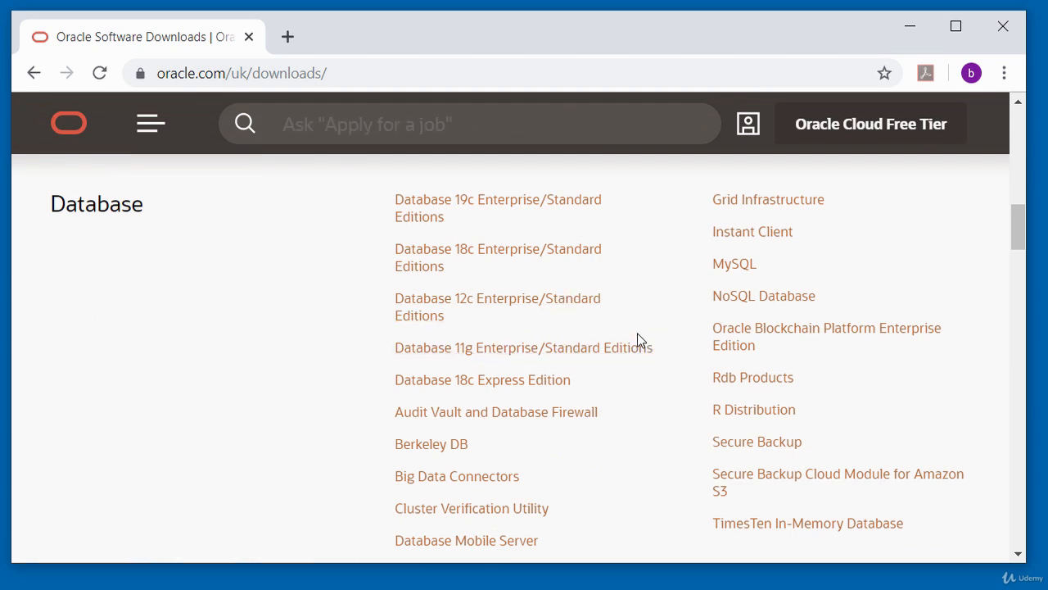
scroll(637, 340, "down", 1)
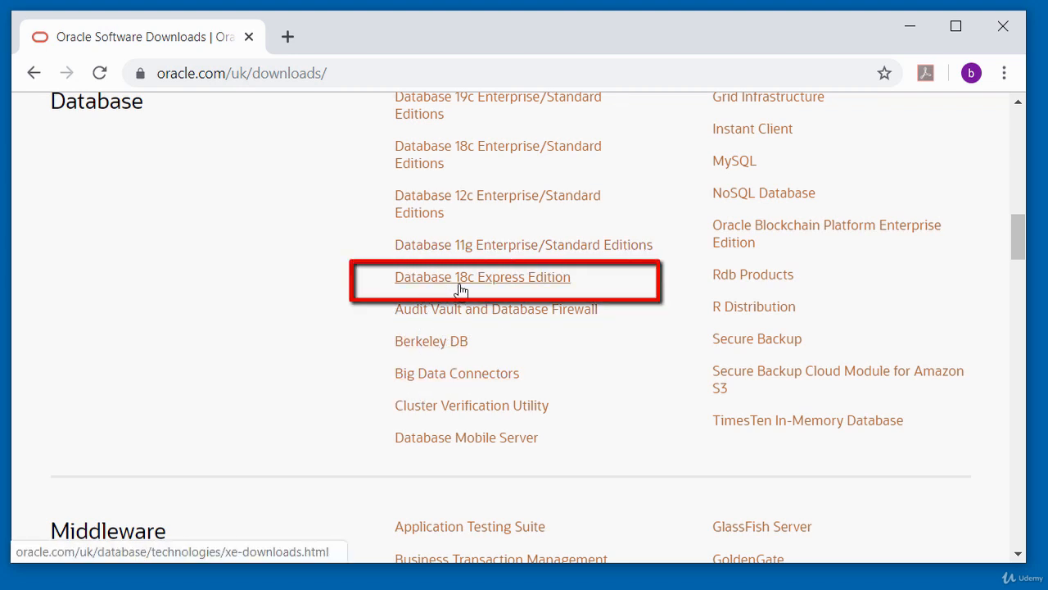
left_click(514, 285)
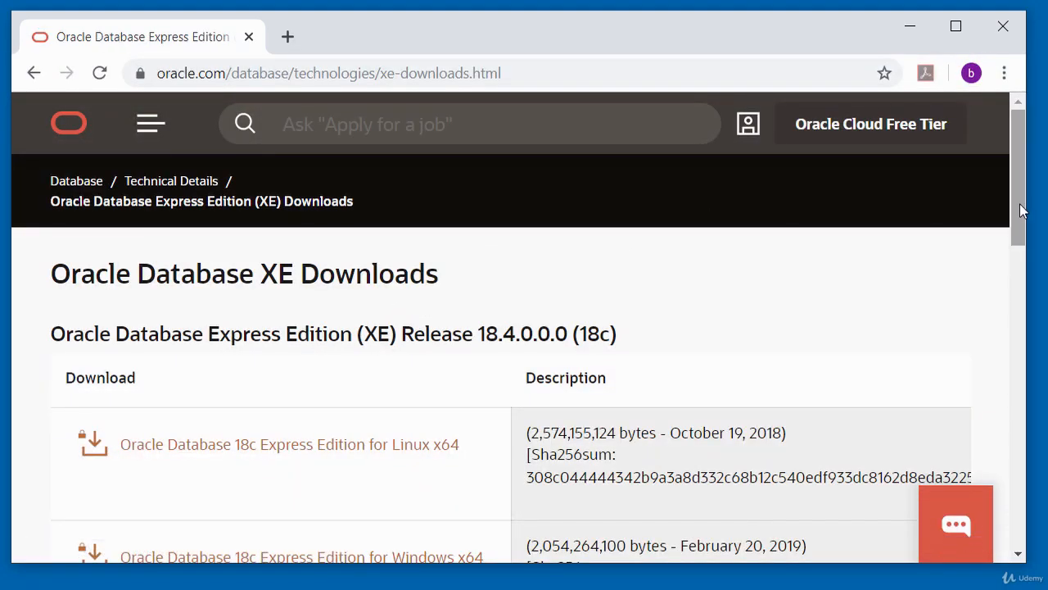
Step: Download OracleXE184_Win64.zip for Windows x64, accepting the Oracle License Agreement and signing in to the Oracle account
left_click_drag(1019, 221, 1021, 260)
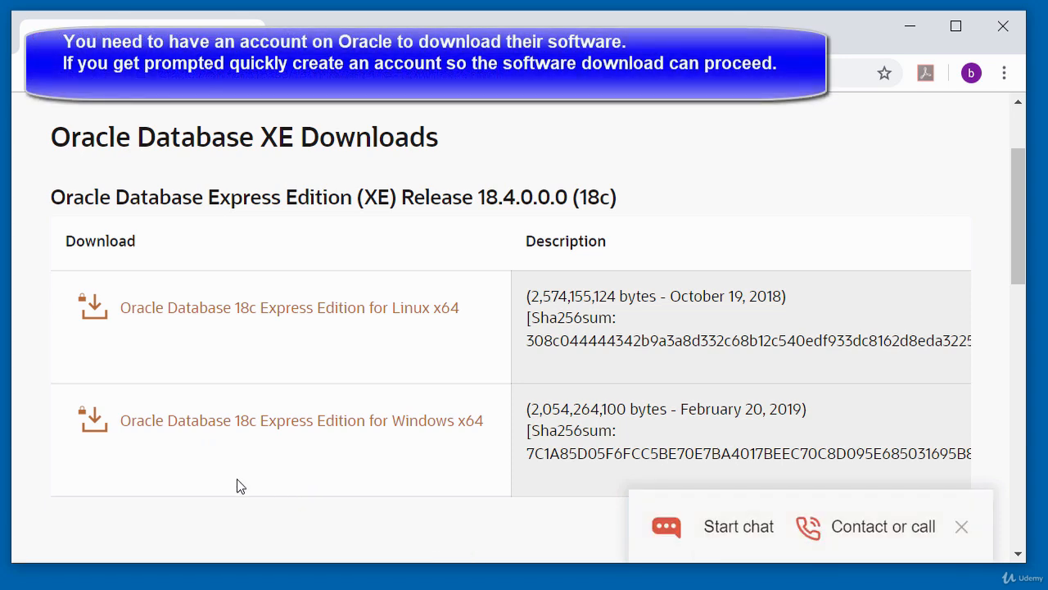
left_click(165, 432)
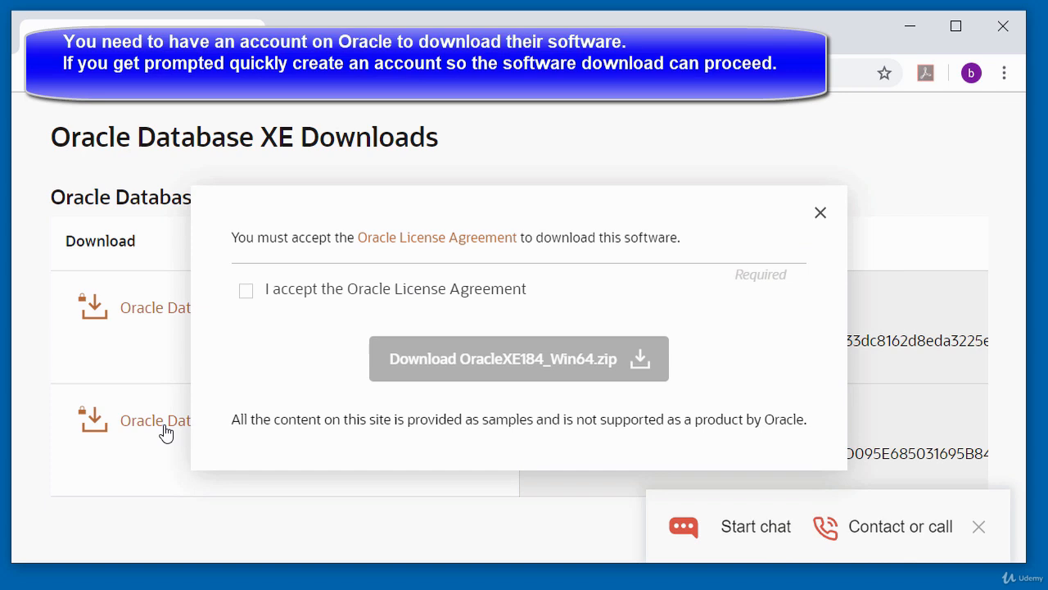
left_click(247, 293)
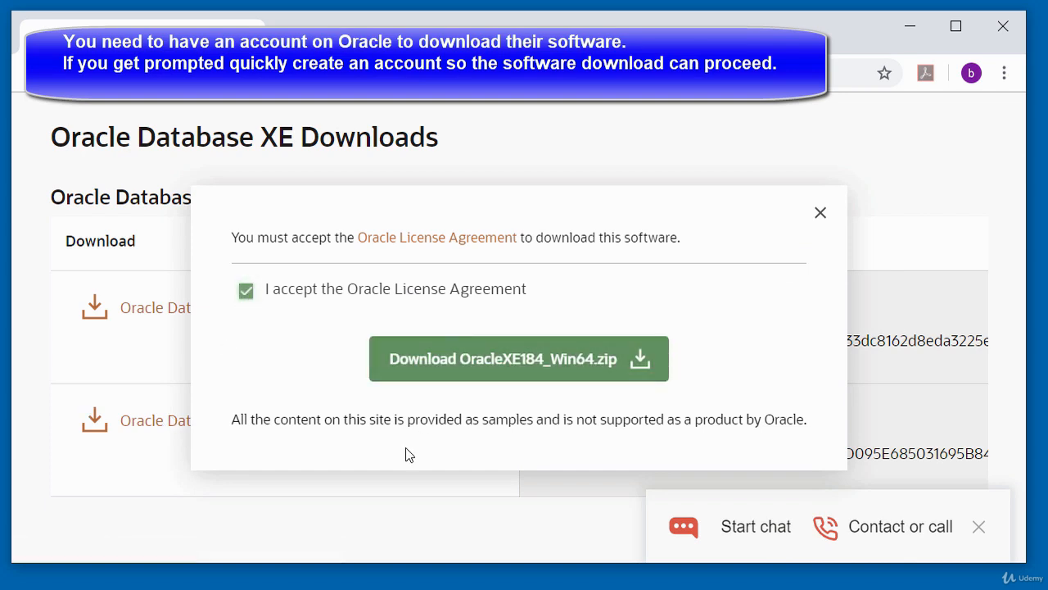
left_click(502, 360)
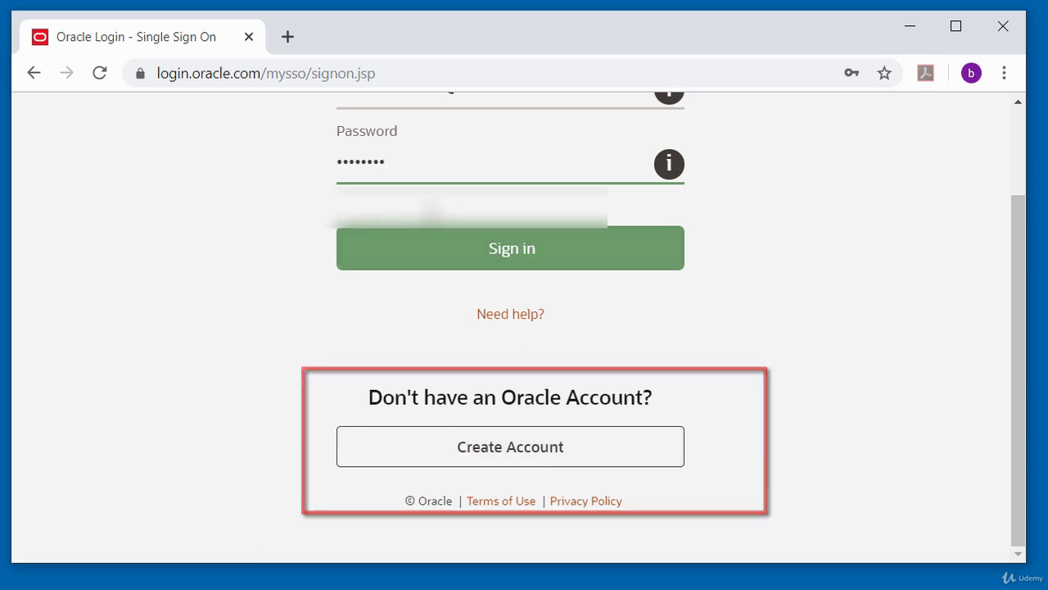
left_click(502, 256)
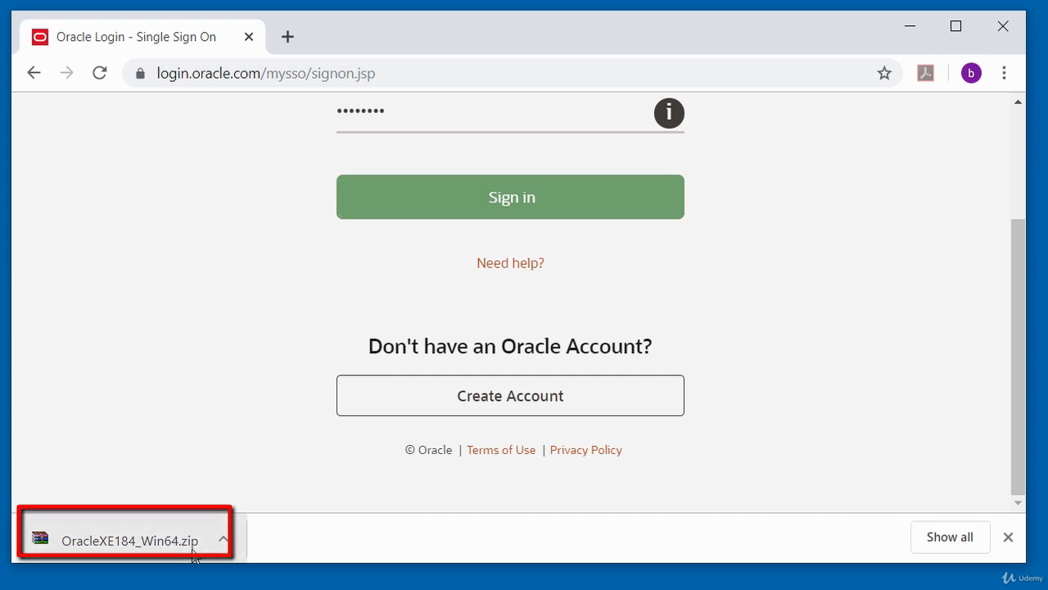
Step: Show the downloaded OracleXE184_Win64.zip in its folder
left_click(225, 541)
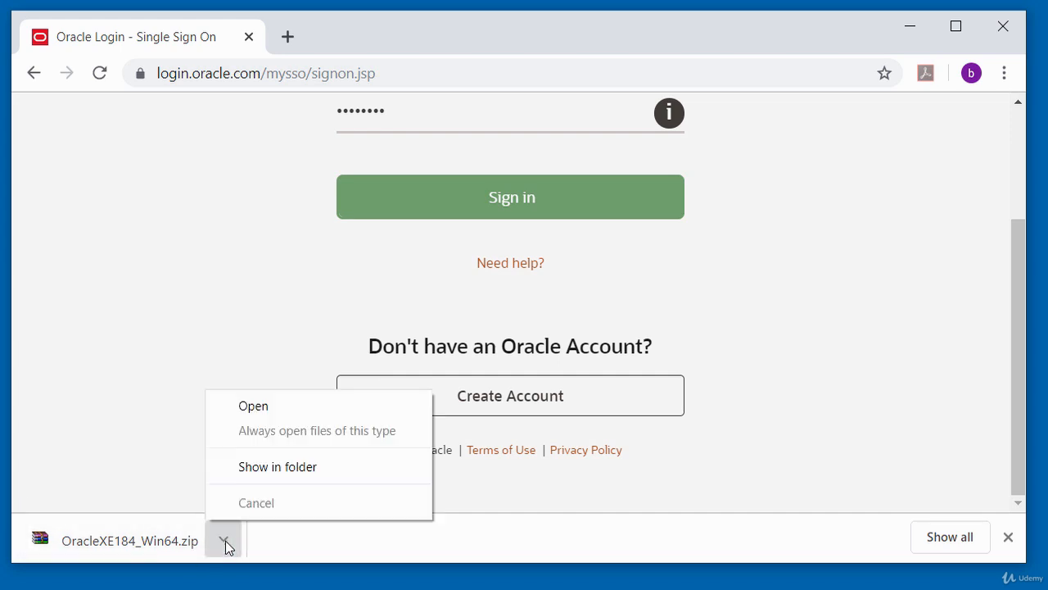
left_click(283, 467)
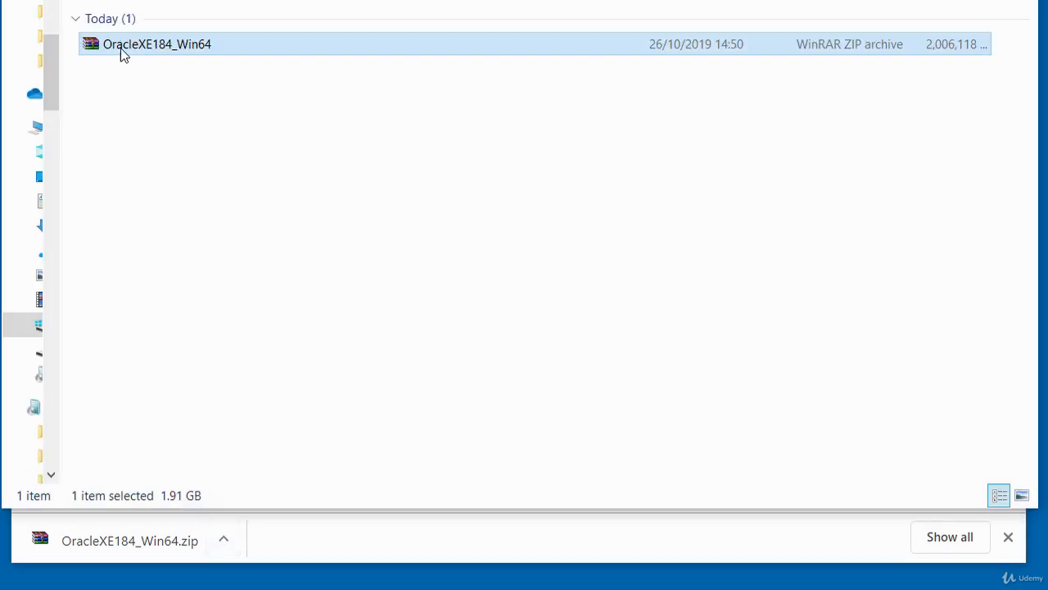
left_click(166, 89)
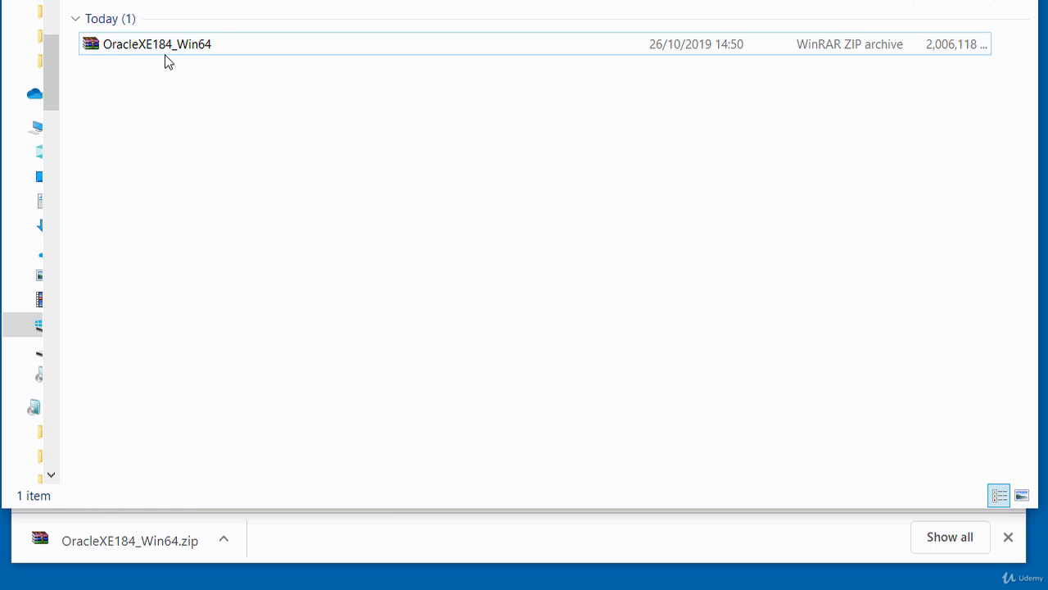
Step: Create a new folder named Oracle in Downloads, beside the OracleXE184_Win64 archive
mouse_move(163, 62)
right_click(138, 131)
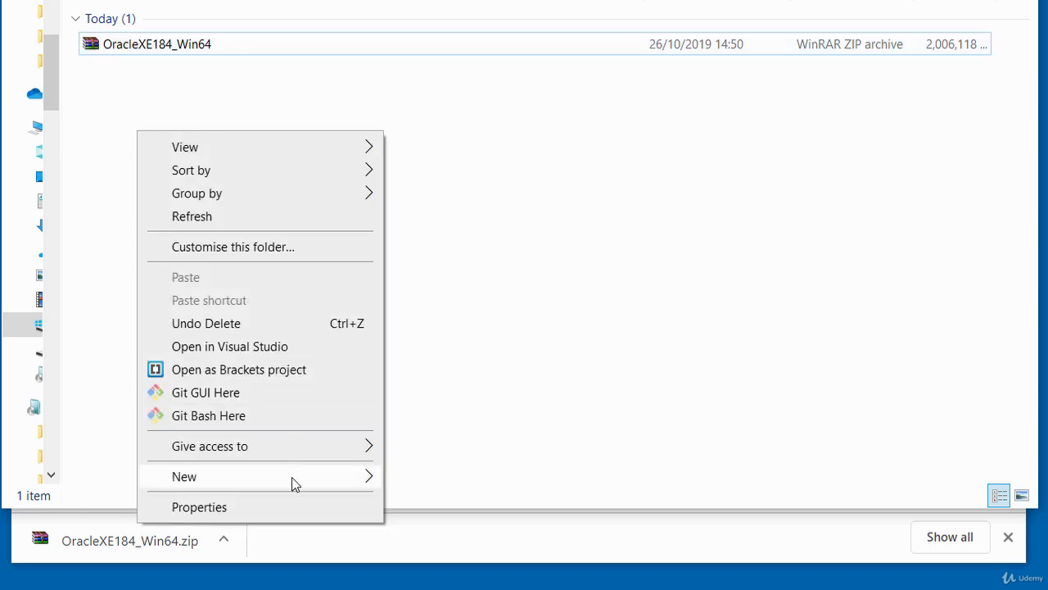
mouse_move(292, 476)
left_click(431, 237)
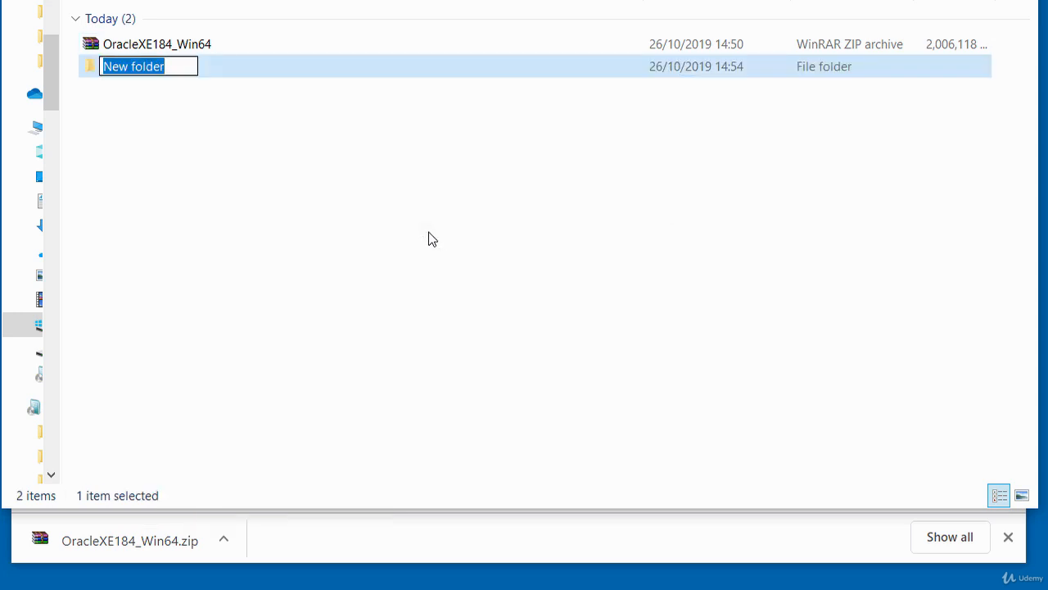
type("Oracle")
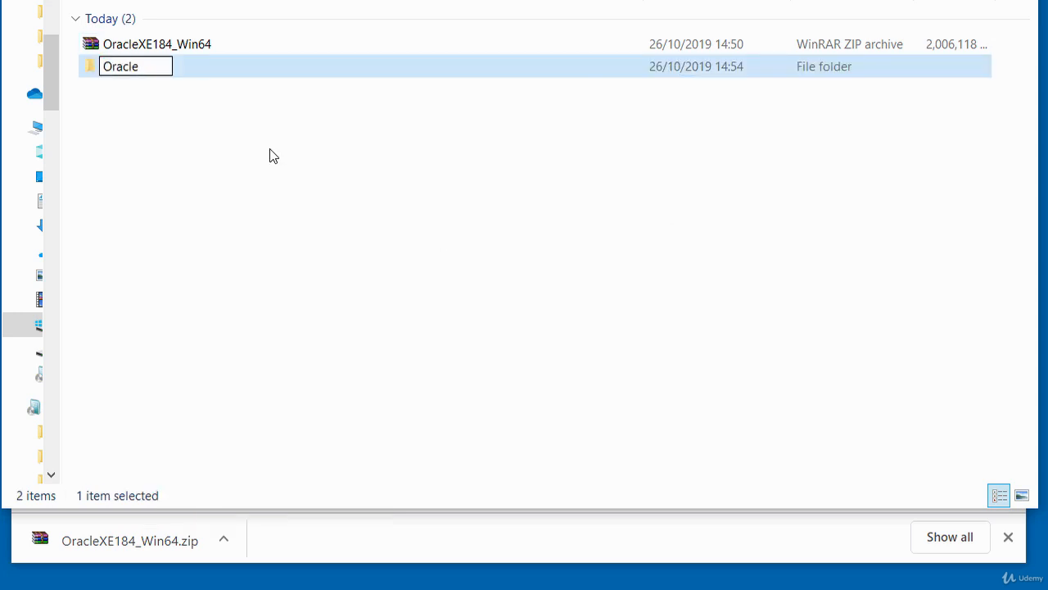
left_click(186, 107)
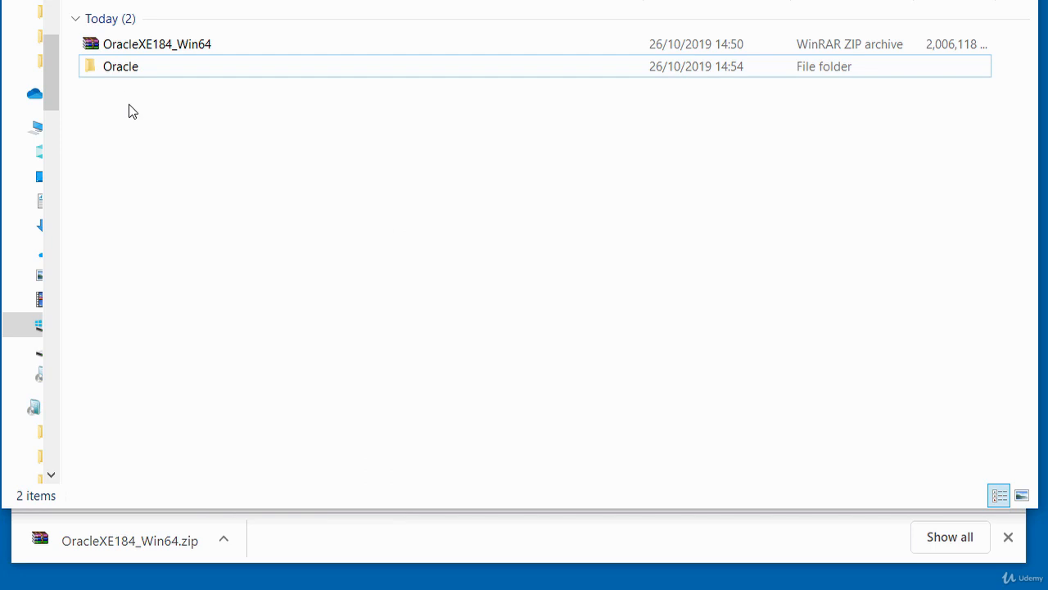
left_click(111, 72)
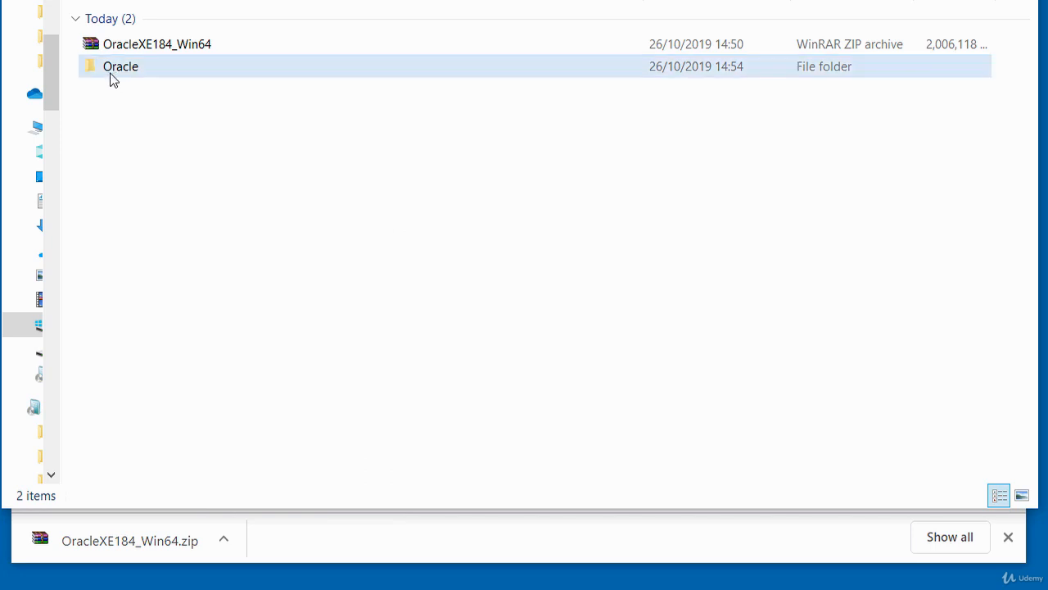
left_click(157, 94)
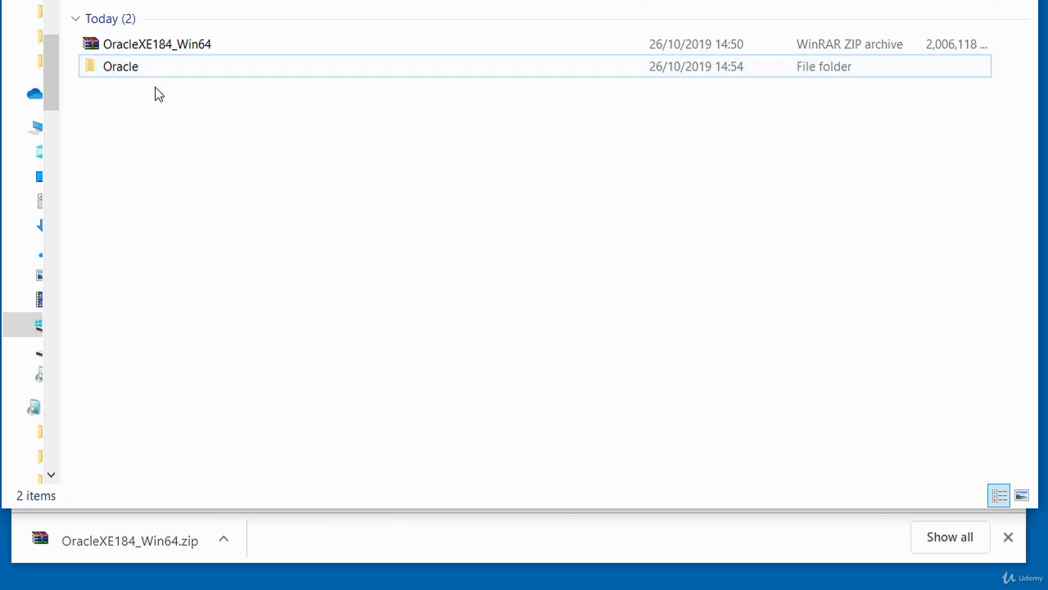
Step: Extract the OracleXE184_Win64 archive with WinRAR into the Oracle folder inside Downloads
right_click(158, 45)
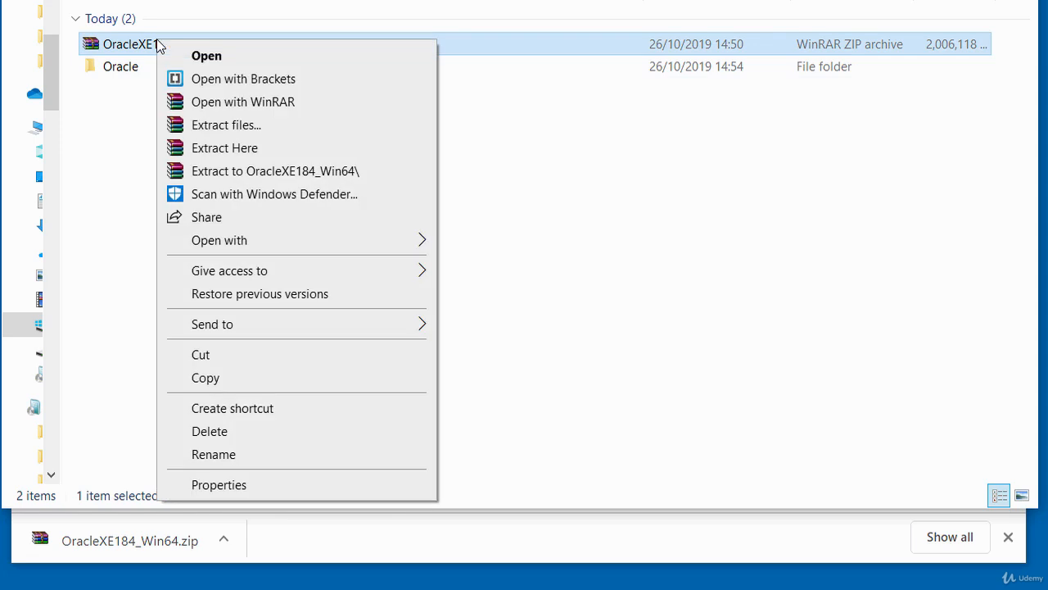
left_click(247, 127)
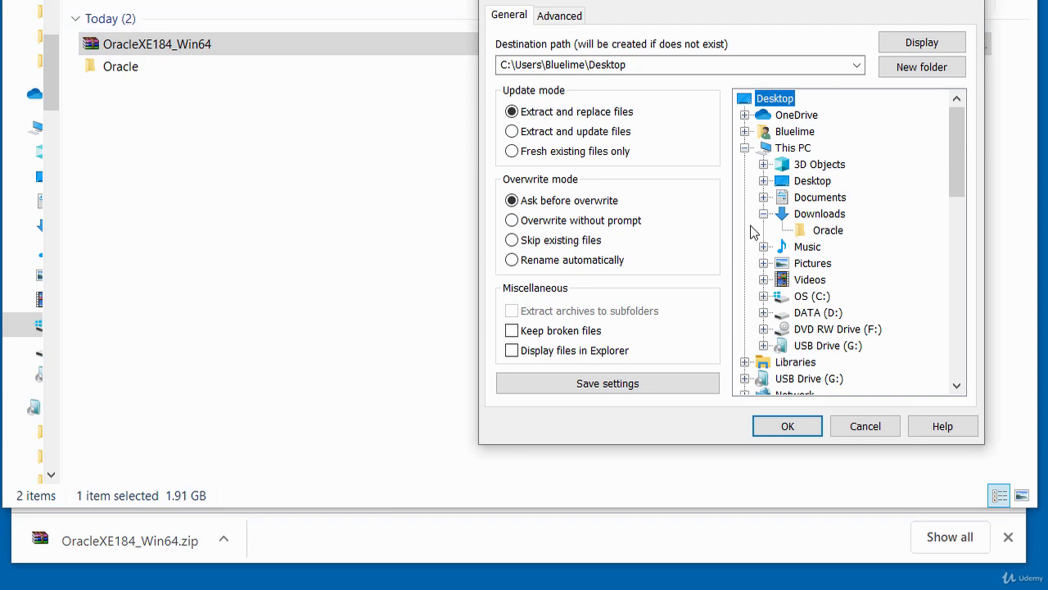
left_click(830, 235)
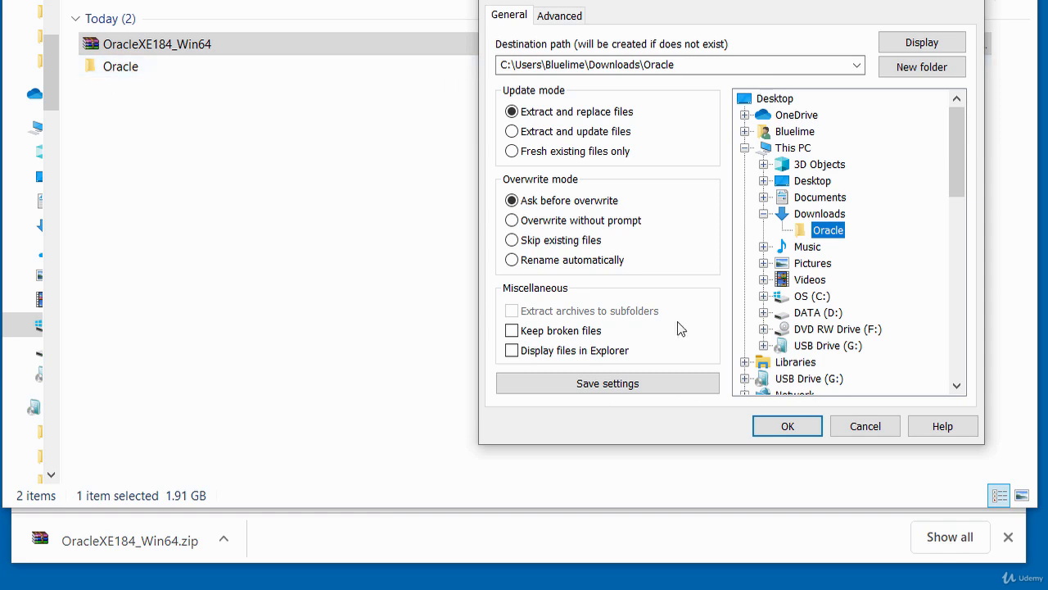
left_click(788, 427)
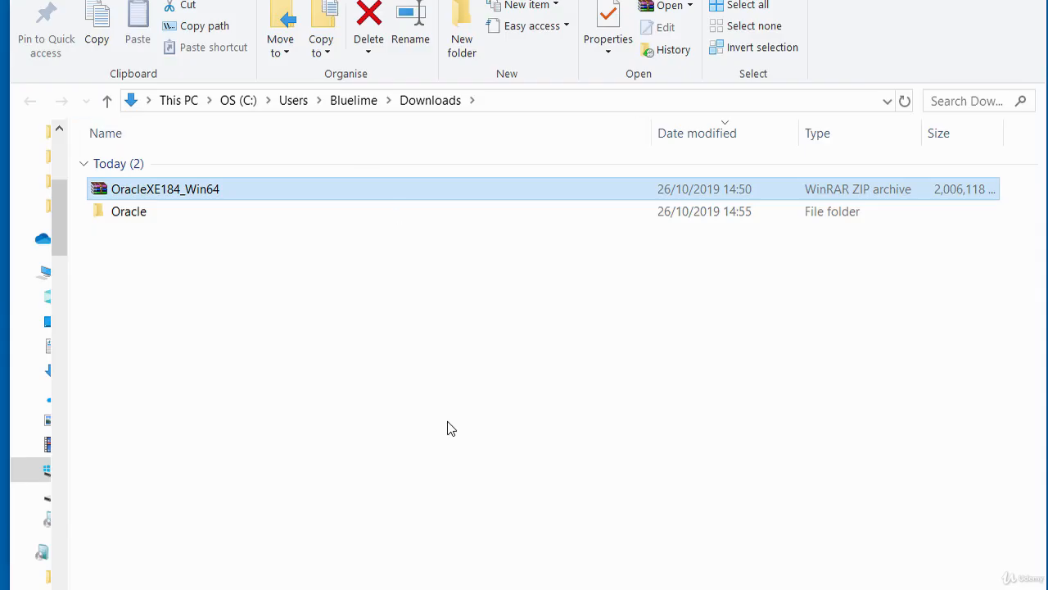
Step: Open the extracted Oracle folder and run the setup application
double_click(124, 219)
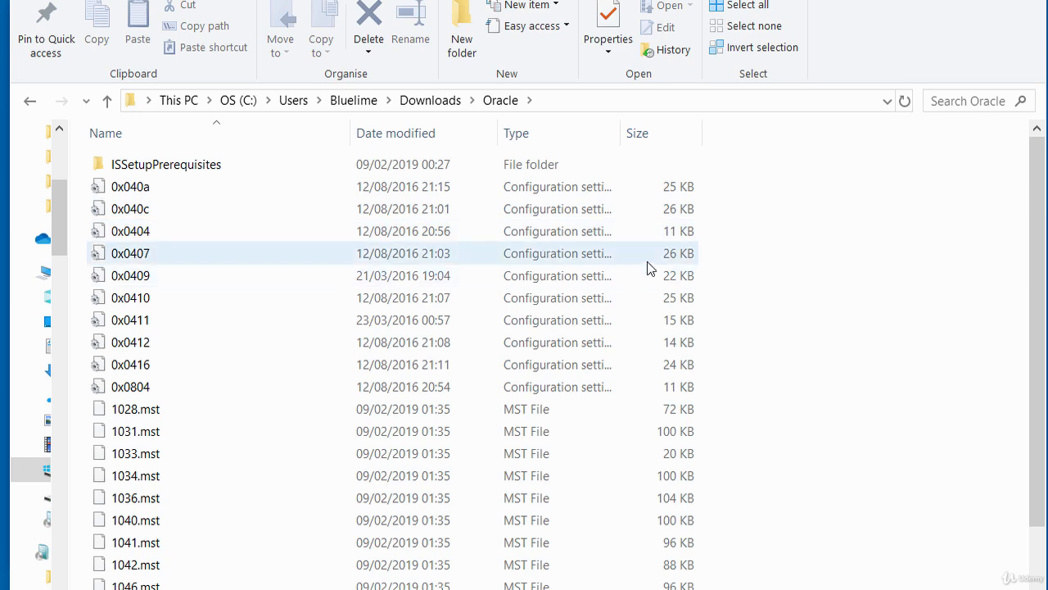
scroll(653, 273, "down", 2)
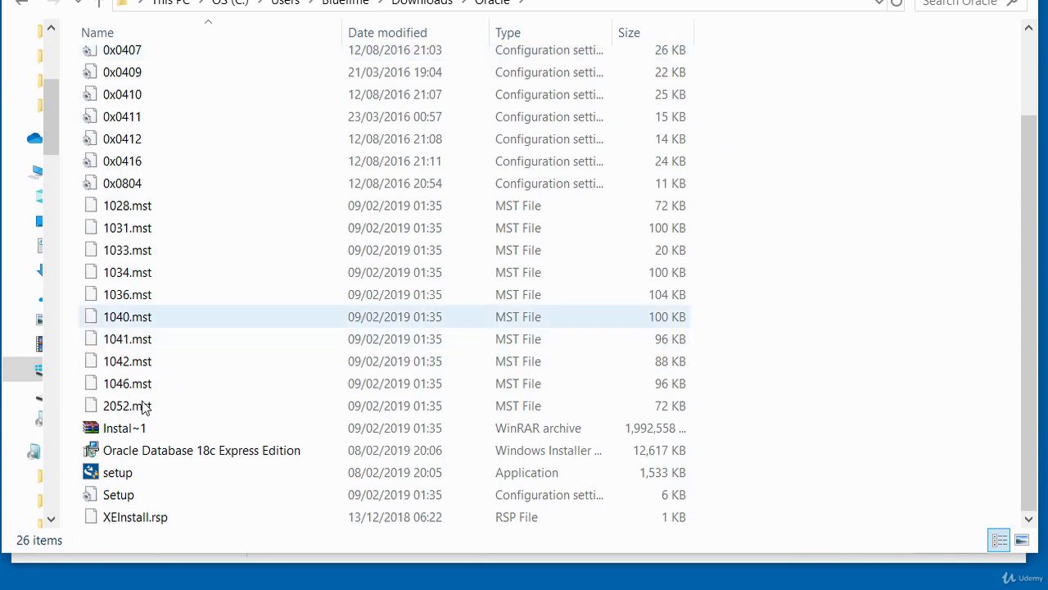
left_click(115, 474)
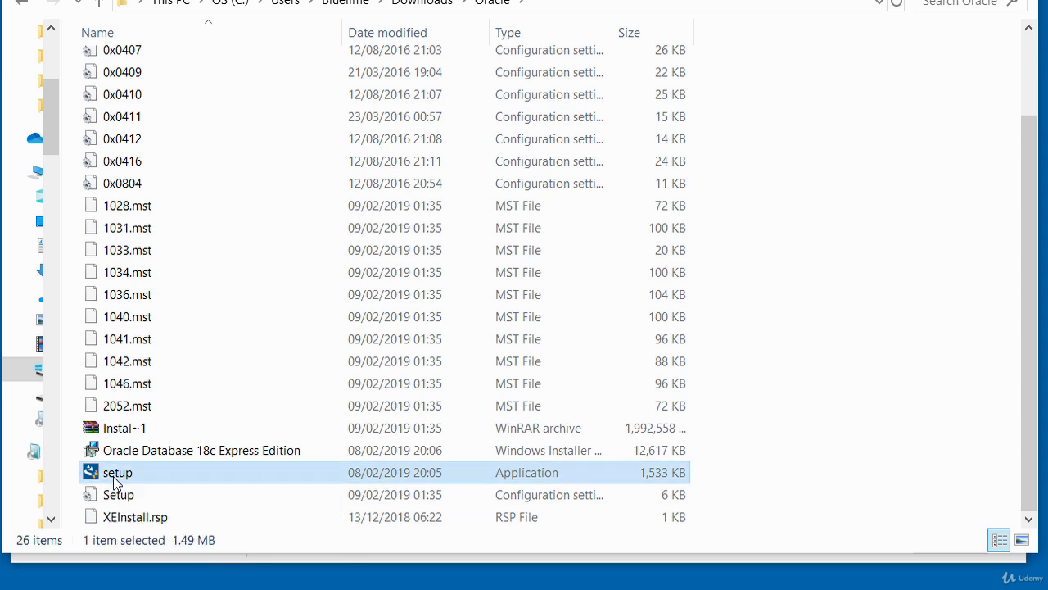
double_click(114, 481)
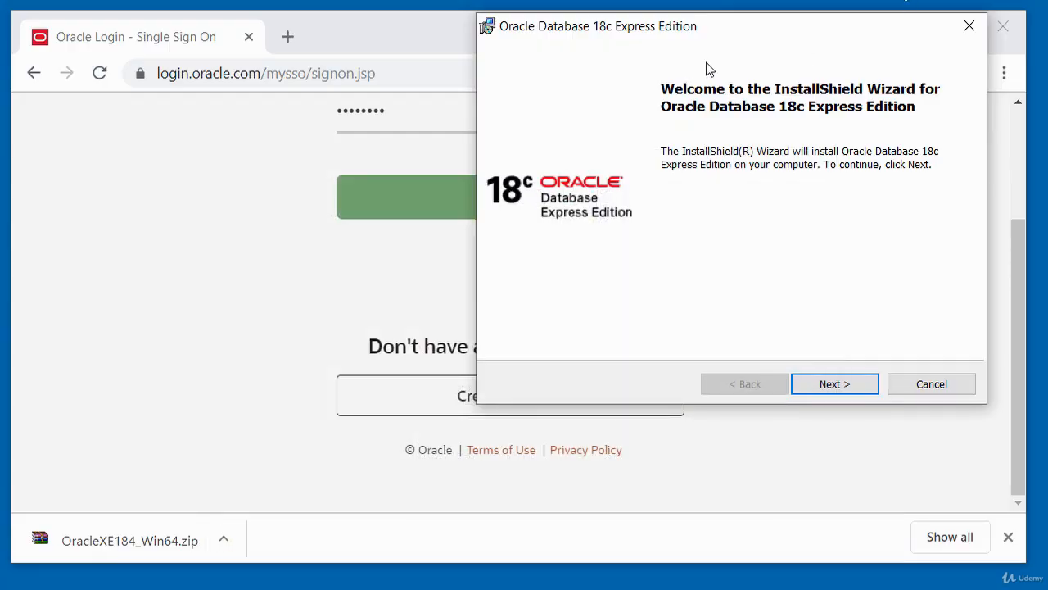
Step: Proceed through the installation wizard, accepting the license agreement terms and keeping the default destination folder
left_click(820, 383)
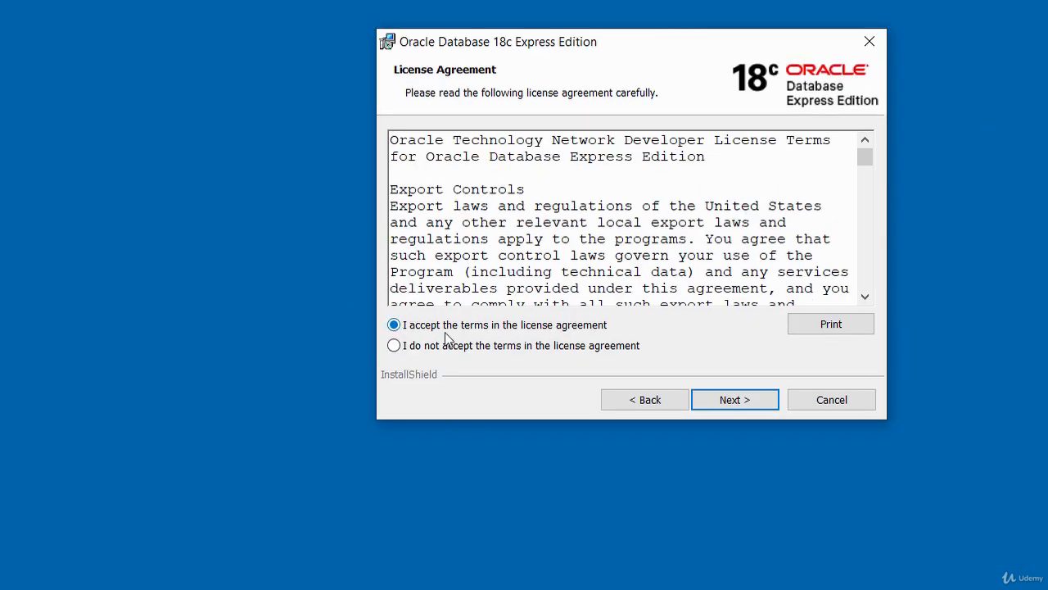
left_click(739, 401)
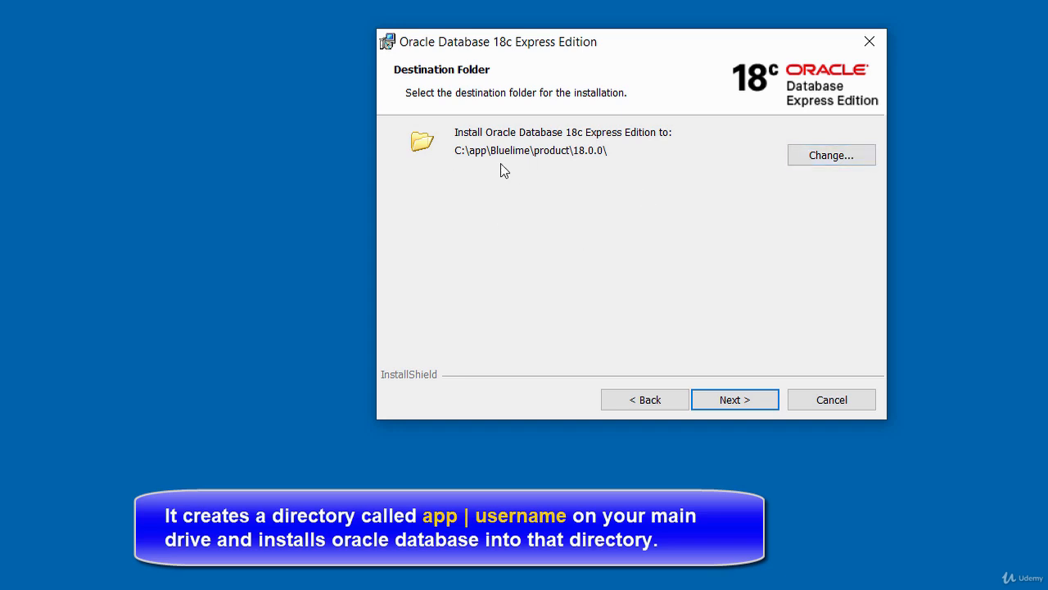
left_click(731, 399)
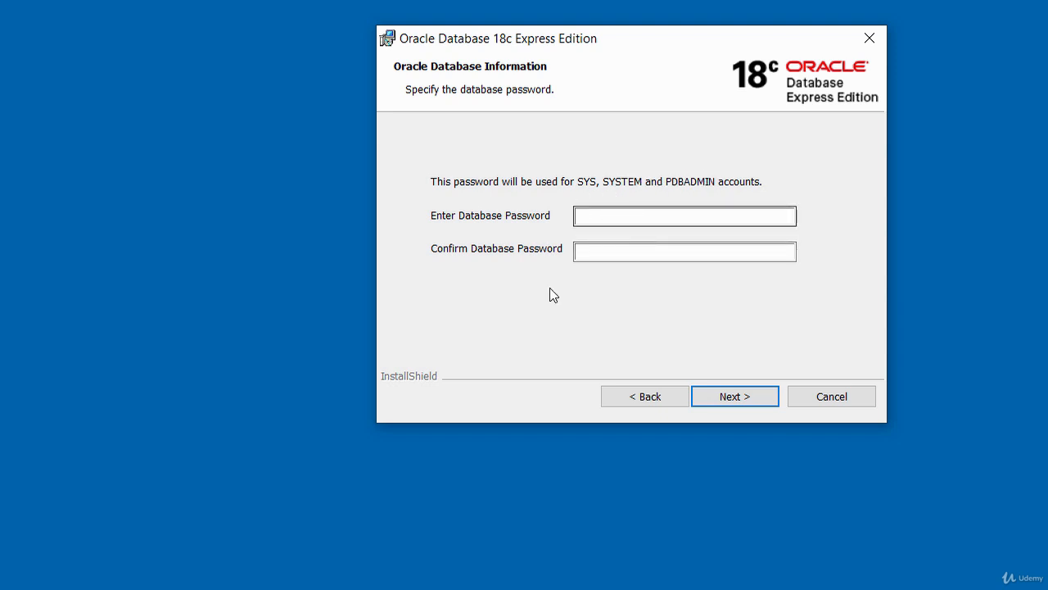
Step: Enter and confirm the database password for the SYS, SYSTEM and PDBADMIN accounts, and continue to the installation summary
left_click(639, 219)
type("Password")
key("Tab")
type("Password")
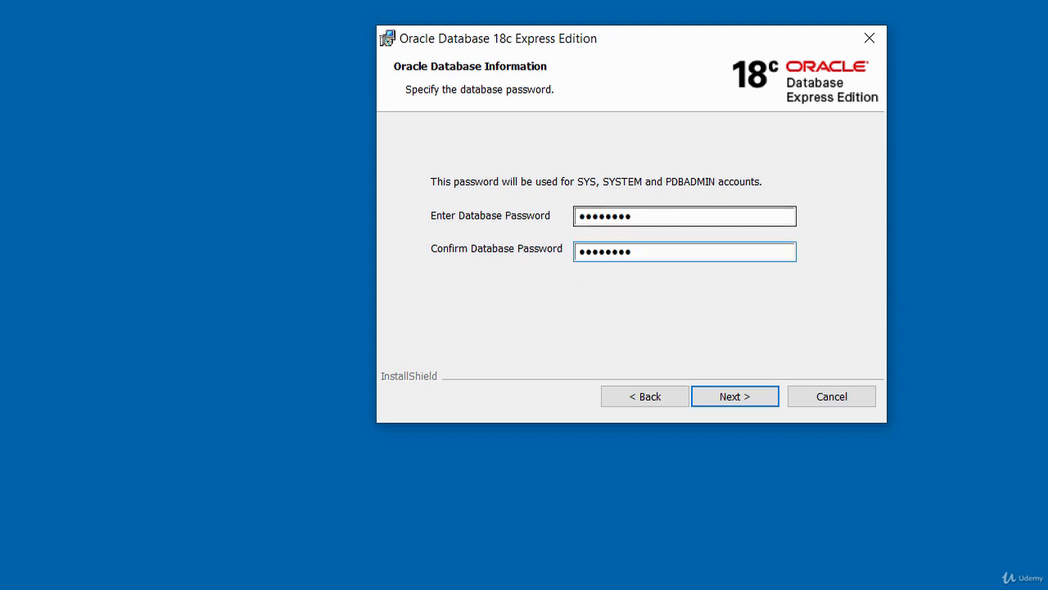
left_click(736, 397)
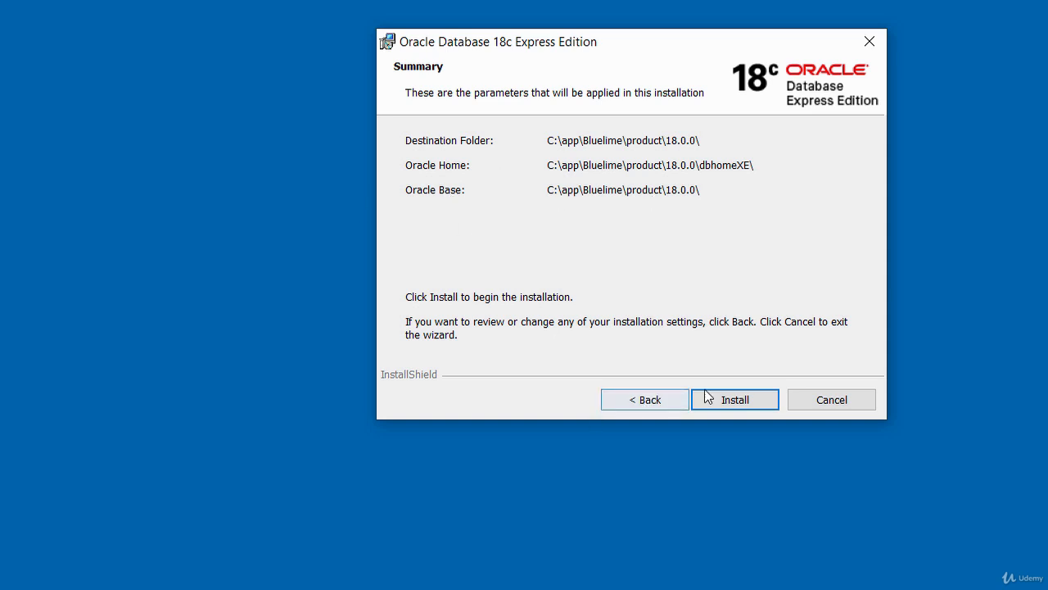
Step: Install Oracle Database 18c Express Edition with the summarized parameters and finish the wizard
left_click(730, 399)
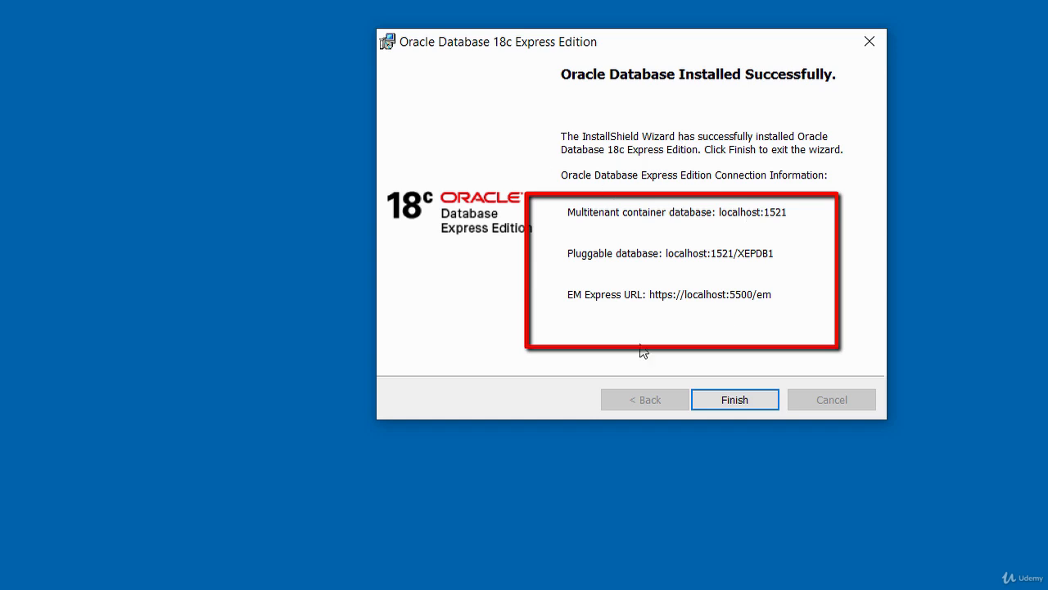
left_click(728, 401)
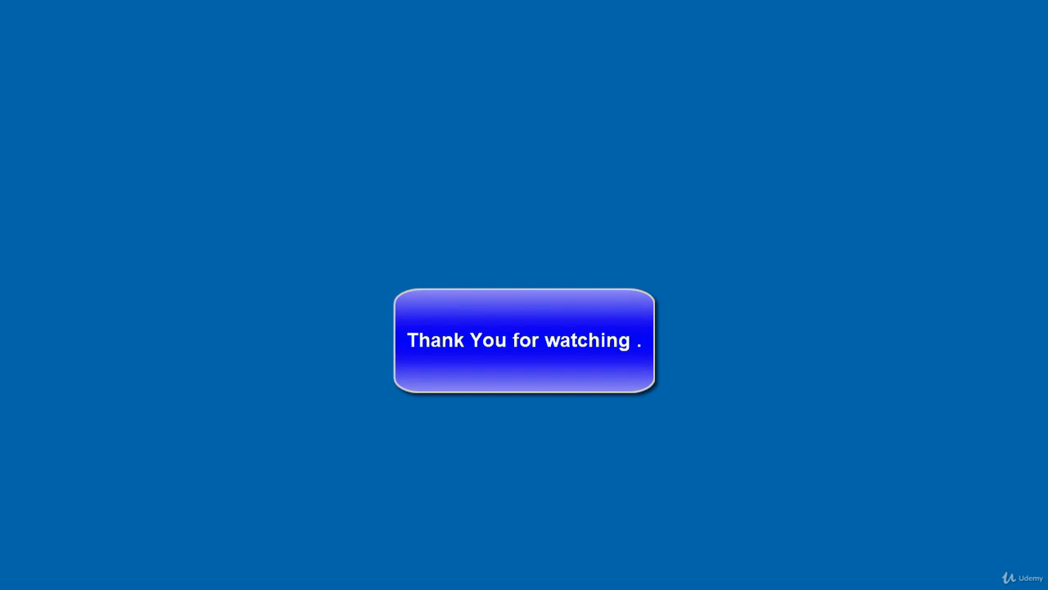